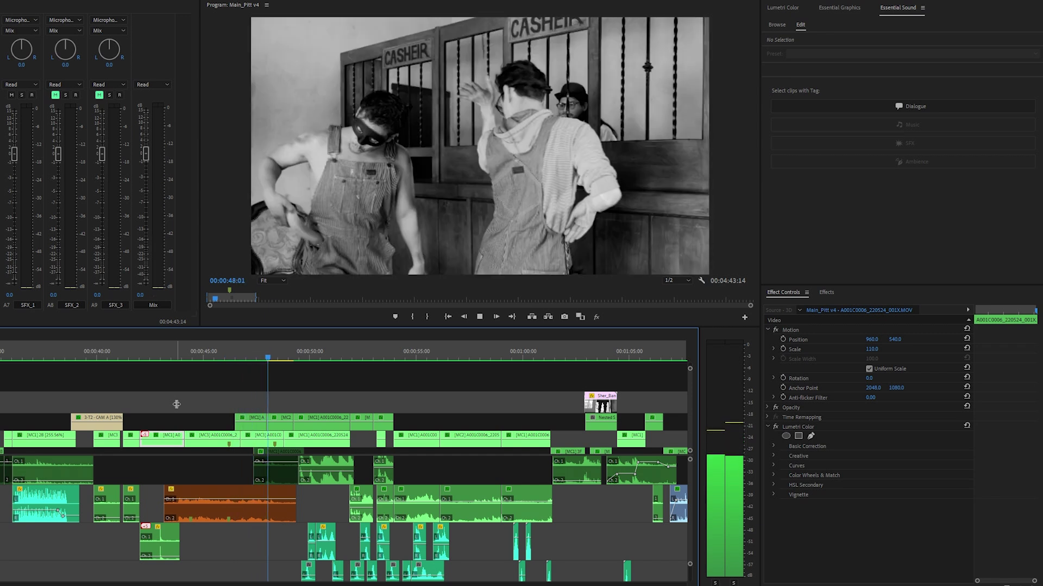
Step: Stop playback, scrub back to 00:00:45 and select the orange dialogue audio clip
{"action": "key", "text": "space"}
{"action": "left_click_drag", "start_coordinate": [208, 354], "coordinate": [191, 426]}
{"action": "left_click", "coordinate": [255, 499]}
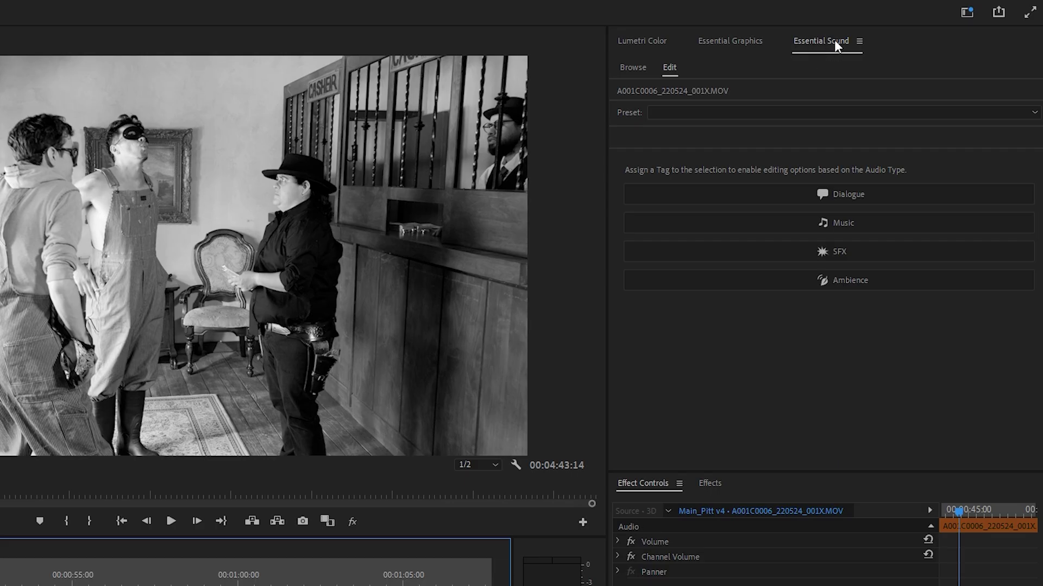
Step: Tag the clip as Dialogue and enable Reduce Noise at about 5.3
{"action": "left_click", "coordinate": [854, 193]}
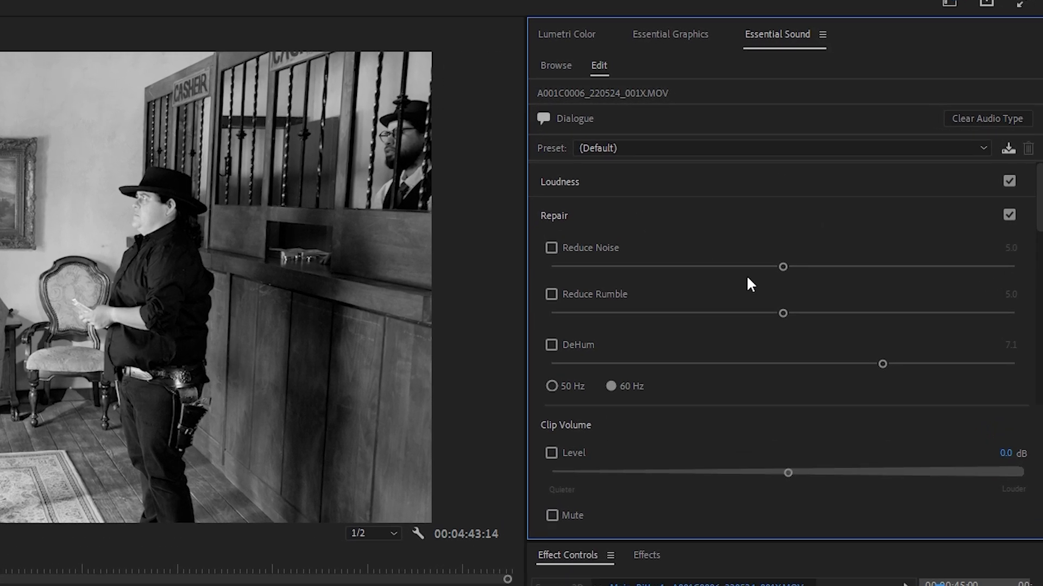
{"action": "mouse_move", "coordinate": [776, 270]}
{"action": "left_mouse_down"}
{"action": "mouse_move", "coordinate": [767, 271]}
{"action": "mouse_move", "coordinate": [786, 270]}
{"action": "left_mouse_up"}
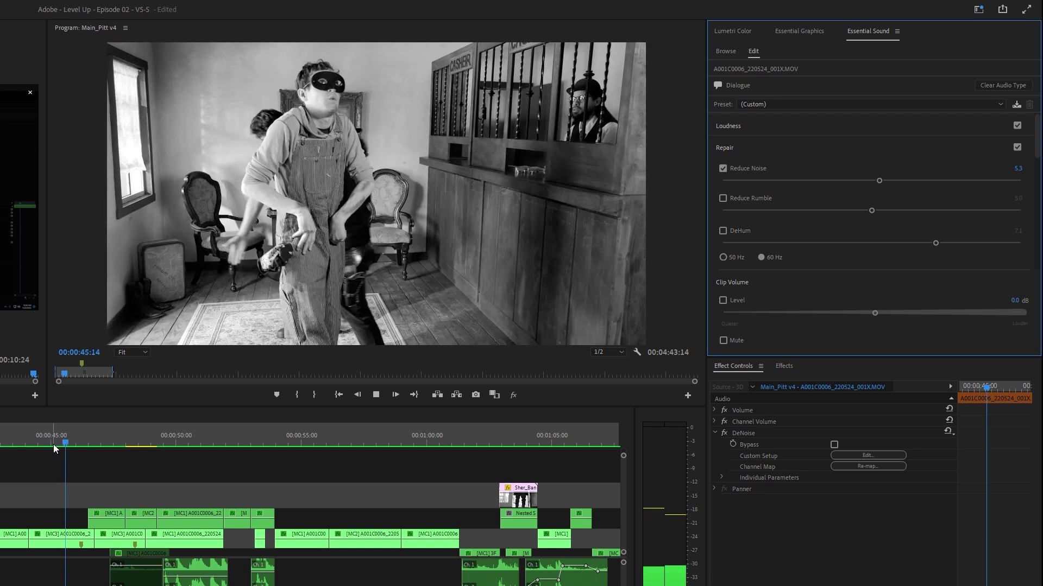
{"action": "key", "text": "space"}
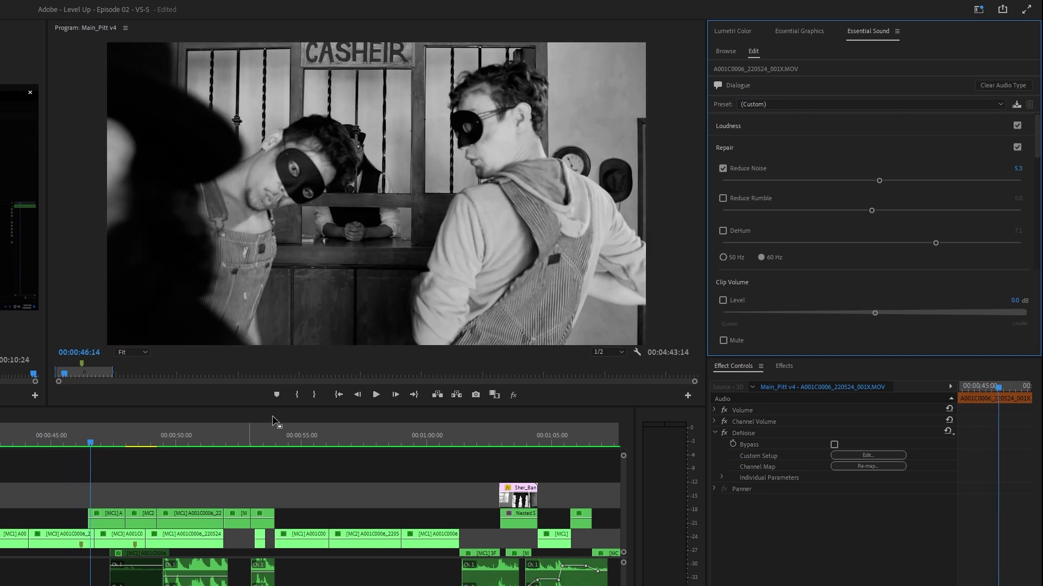
Step: Enable Reduce Rumble at 3.2 and DeHum lowered to about 3.0
{"action": "left_click", "coordinate": [722, 198]}
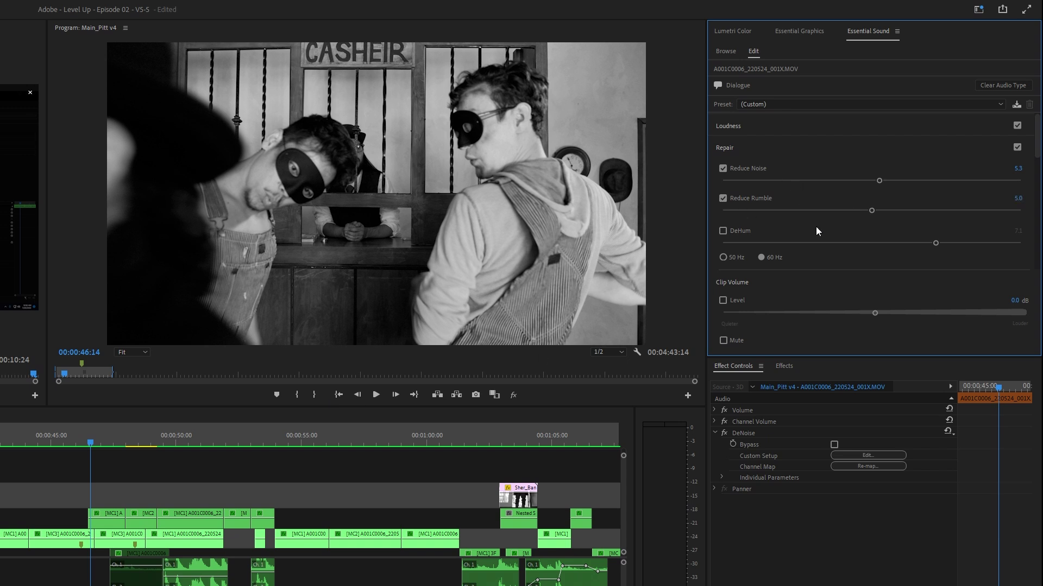
{"action": "left_click", "coordinate": [723, 231]}
{"action": "left_click_drag", "start_coordinate": [935, 243], "coordinate": [819, 243]}
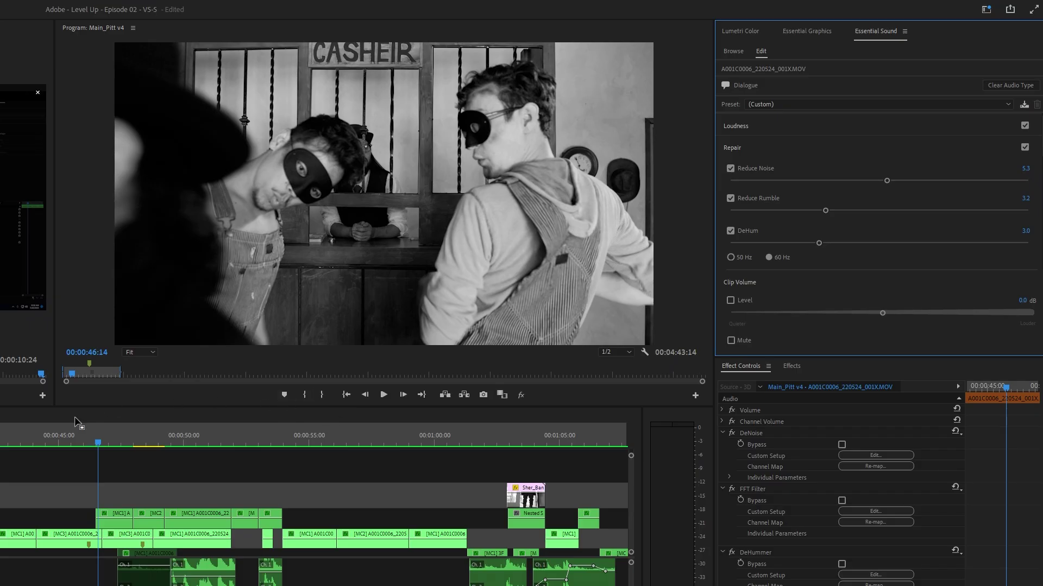
Step: Replay the repaired dialogue from earlier in the clip
{"action": "left_click", "coordinate": [33, 440]}
{"action": "key", "text": "space"}
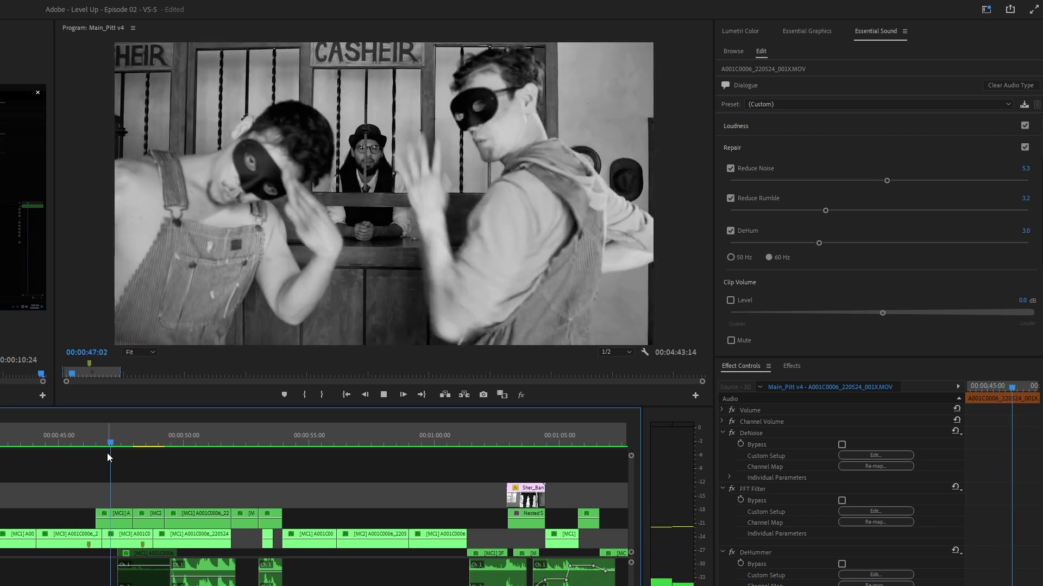
{"action": "key", "text": "space"}
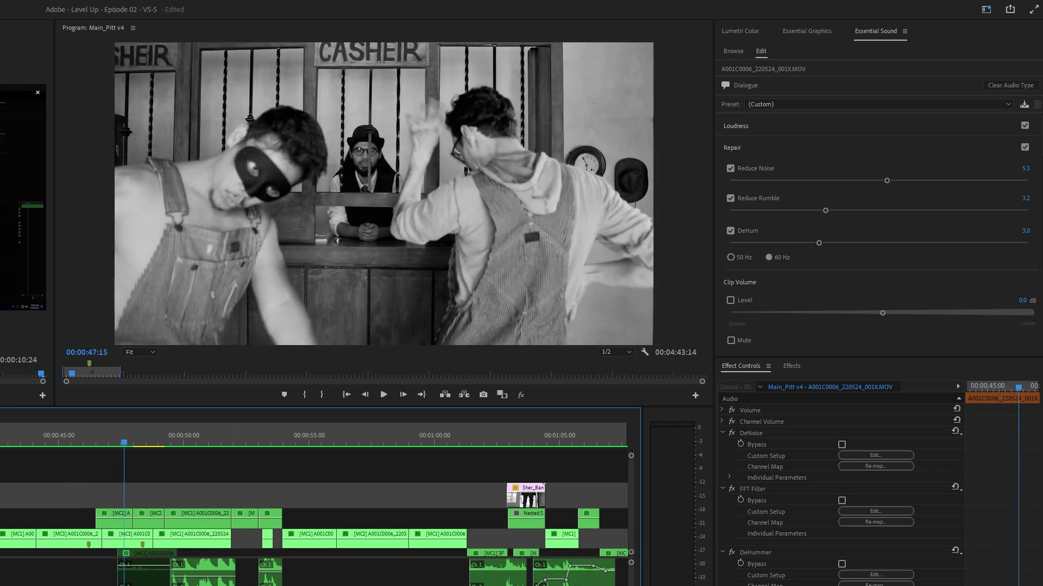
Step: Turn DeHum off and replay the clip from about 00:00:43 to compare
{"action": "left_click", "coordinate": [729, 236]}
{"action": "left_click", "coordinate": [730, 230]}
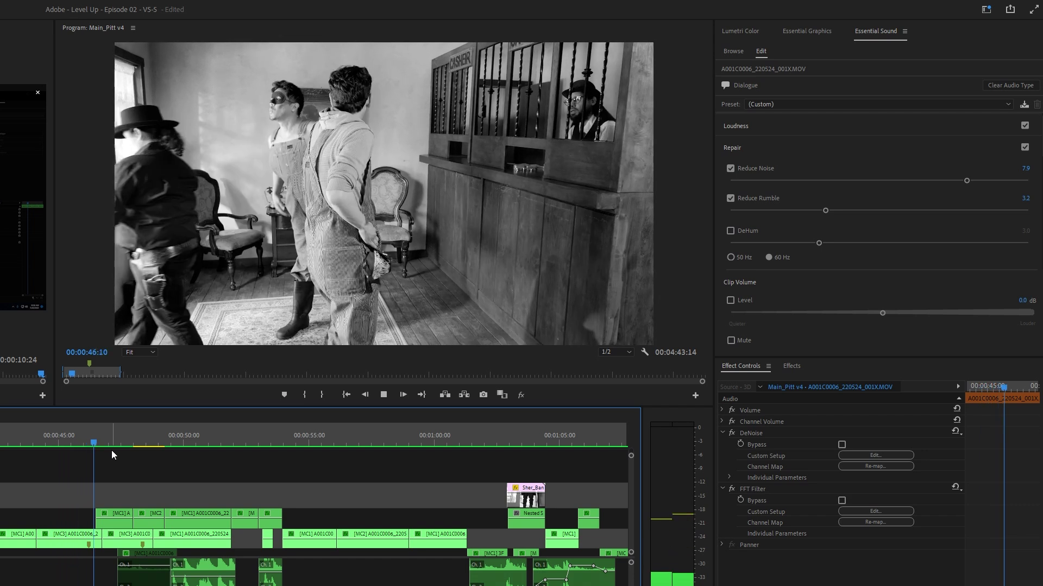
{"action": "key", "text": "space"}
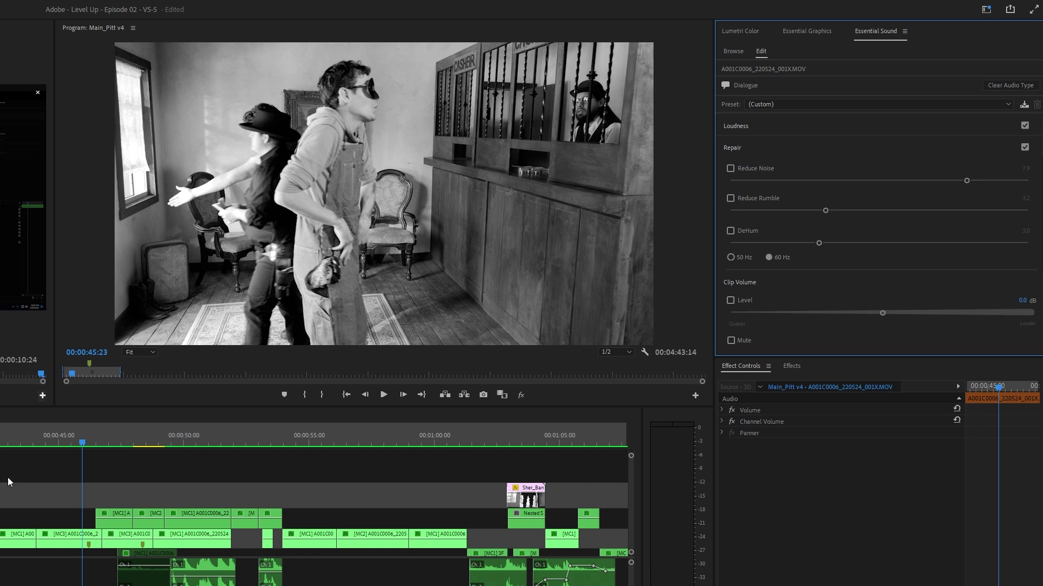
{"action": "left_click", "coordinate": [27, 445]}
{"action": "key", "text": "space"}
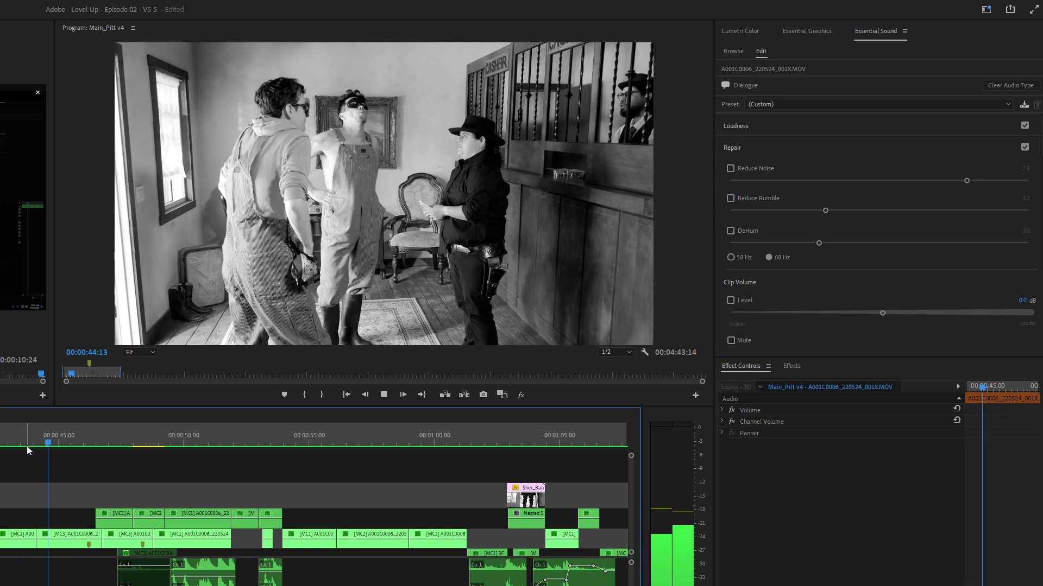
{"action": "key", "text": "space"}
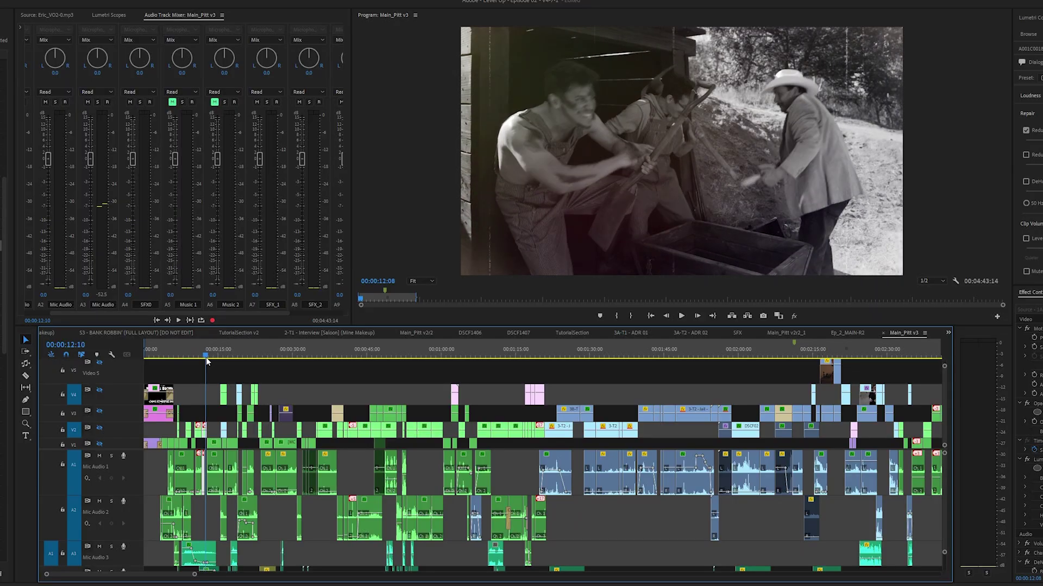
{"action": "left_click_drag", "start_coordinate": [213, 357], "coordinate": [258, 363]}
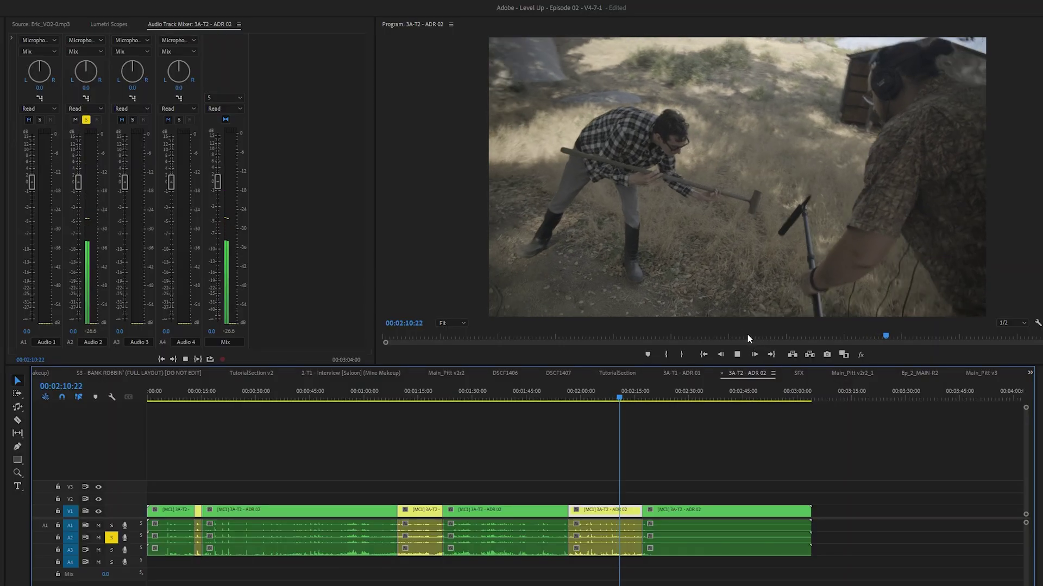
{"action": "key", "text": "space"}
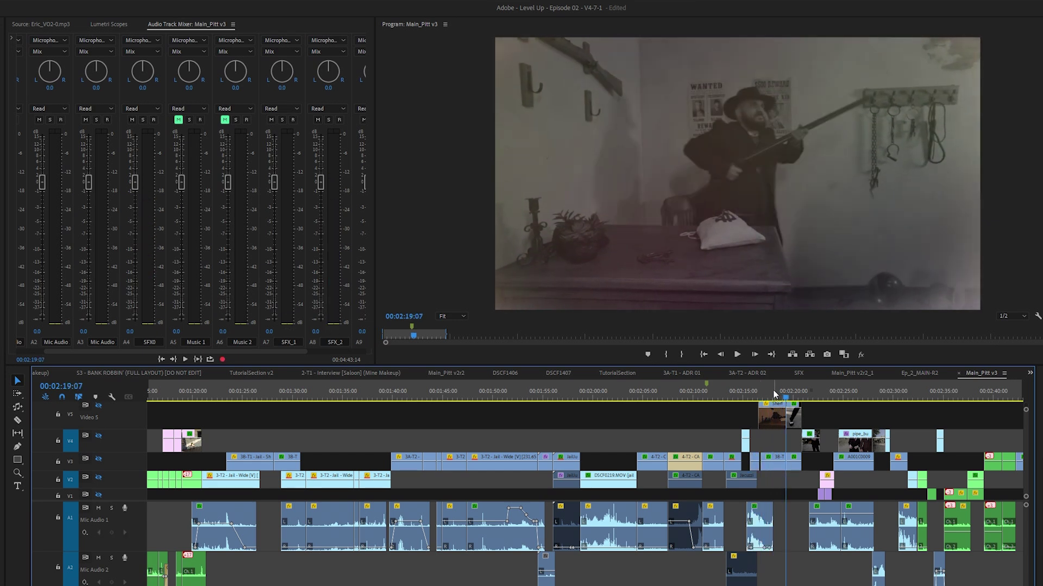
Step: Replay the sheriff shot near 02:17, then open 3A-T2 - ADR 02 at about 00:00:13
{"action": "left_click", "coordinate": [764, 395]}
{"action": "key", "text": "space"}
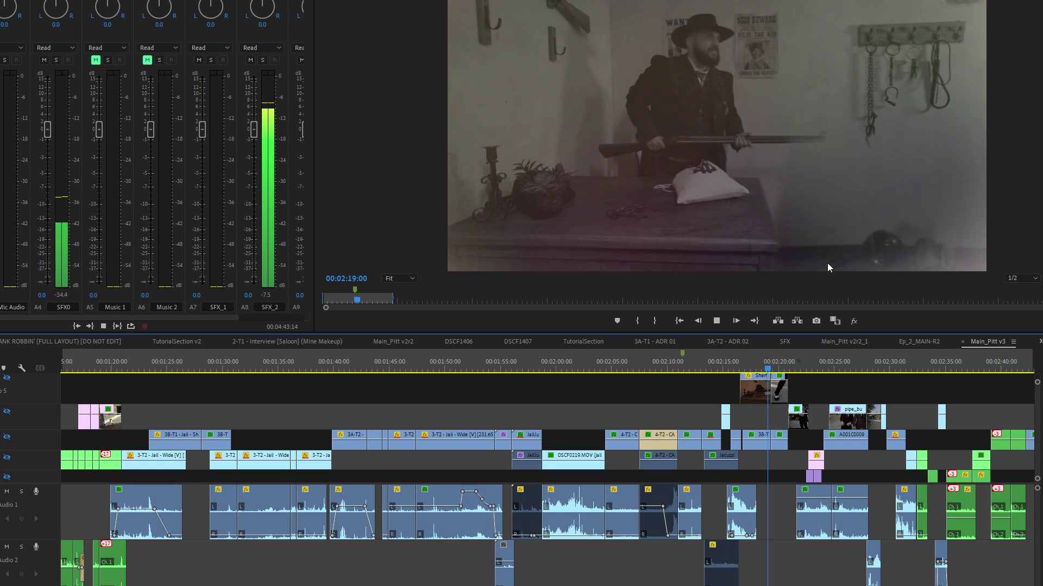
{"action": "left_click", "coordinate": [752, 364]}
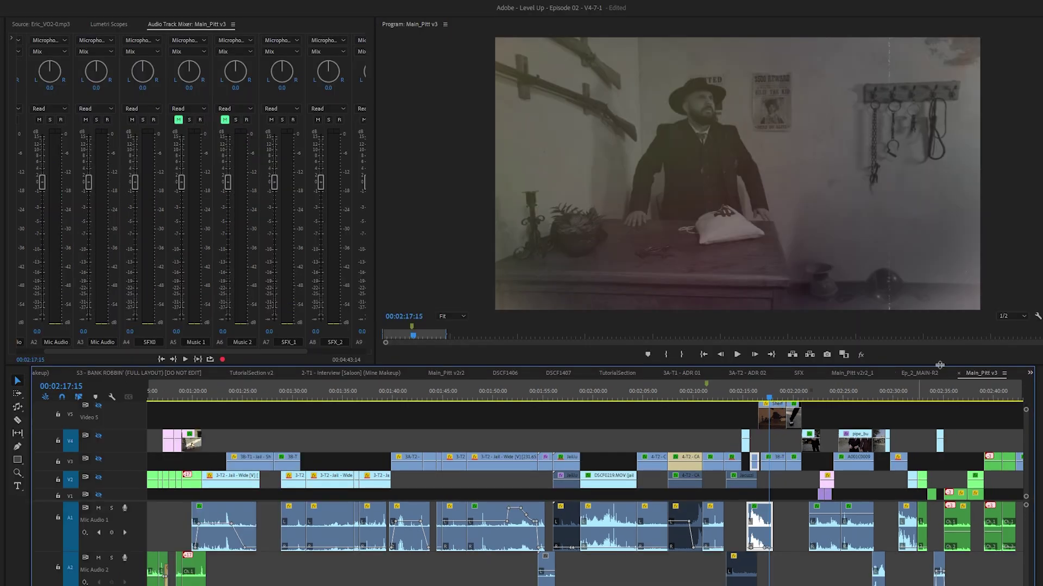
{"action": "left_click", "coordinate": [742, 373]}
{"action": "left_click", "coordinate": [197, 394]}
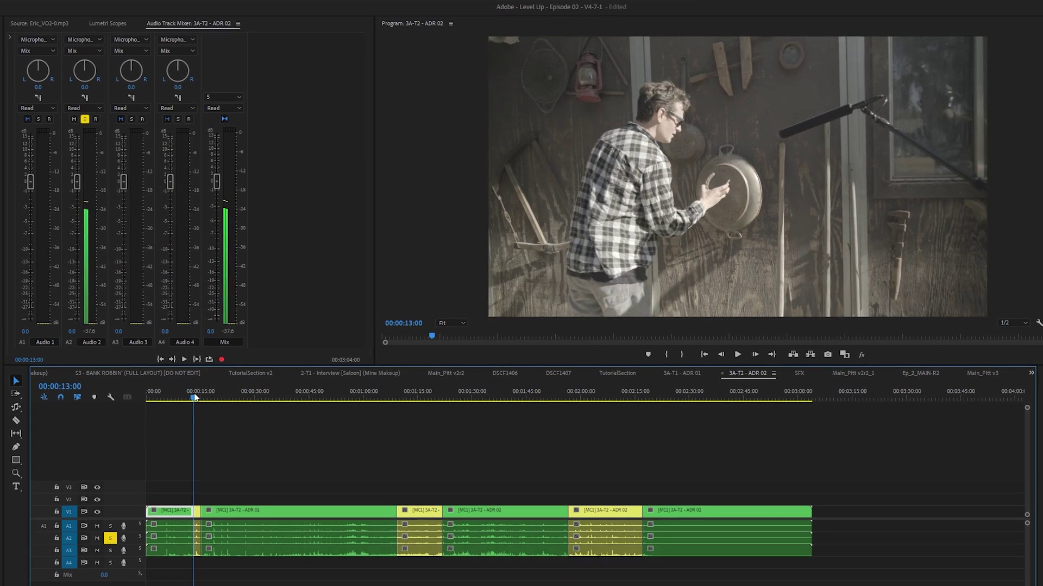
Step: Play through the pan hit, zoom in at 00:00:13:13, then switch to Main_Pitt v3
{"action": "left_click", "coordinate": [188, 399]}
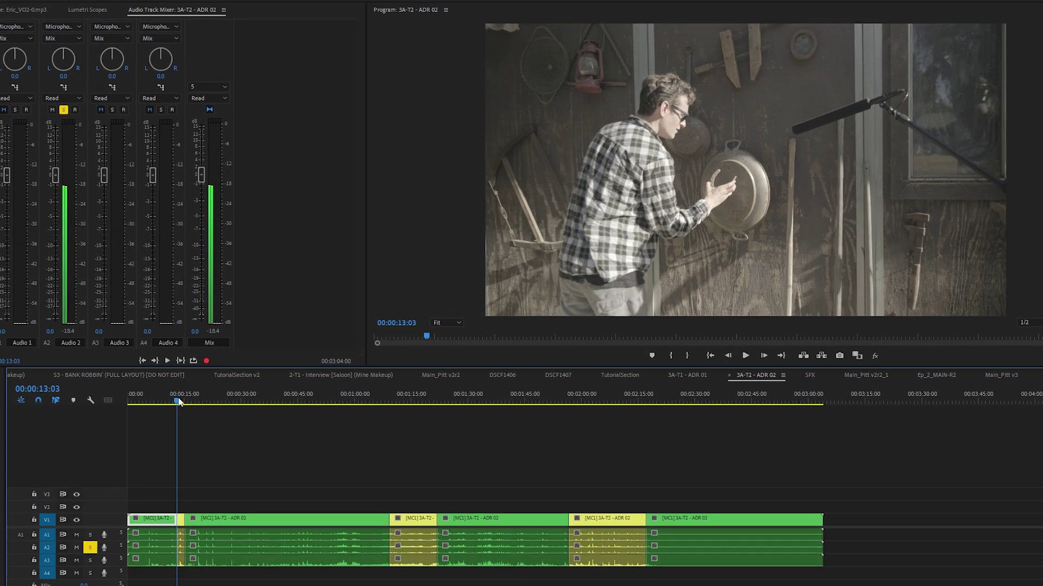
{"action": "key", "text": "Right"}
{"action": "key", "text": "Right"}
{"action": "key", "text": "Right"}
{"action": "key", "text": "Right"}
{"action": "key", "text": "Right"}
{"action": "key", "text": "Right"}
{"action": "key", "text": "Right"}
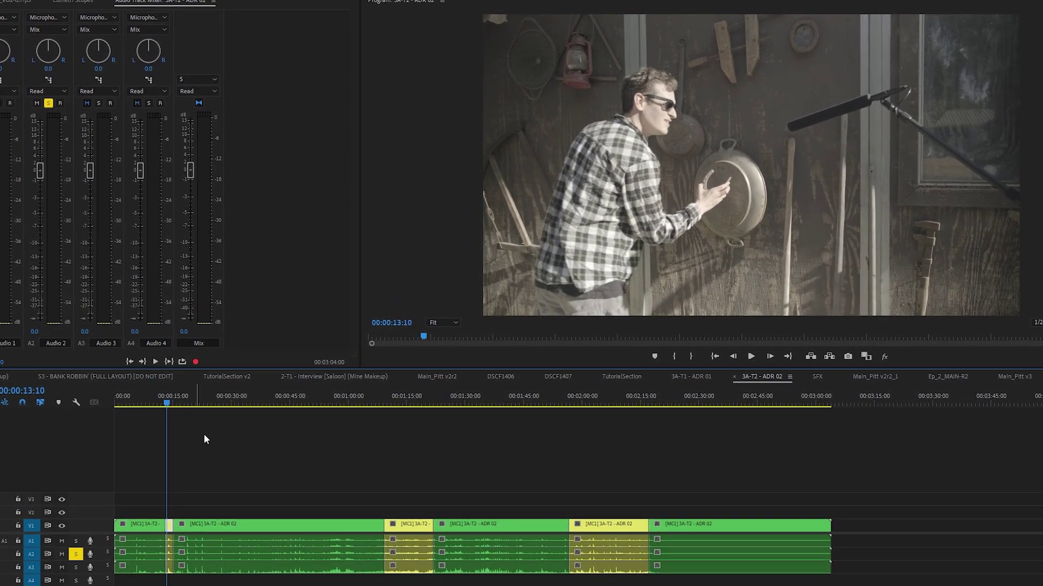
{"action": "key", "text": "space"}
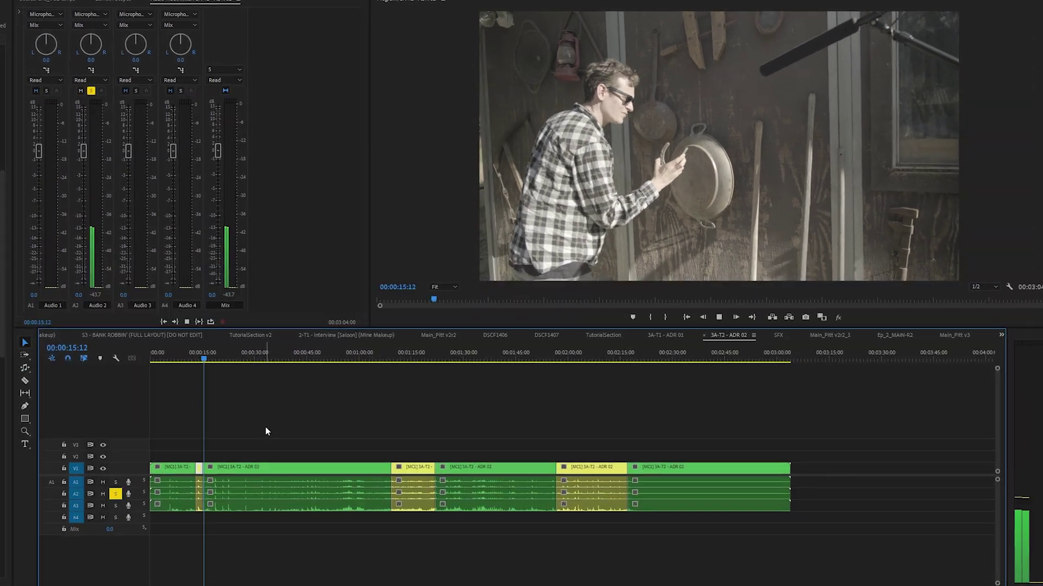
{"action": "left_click", "coordinate": [265, 467]}
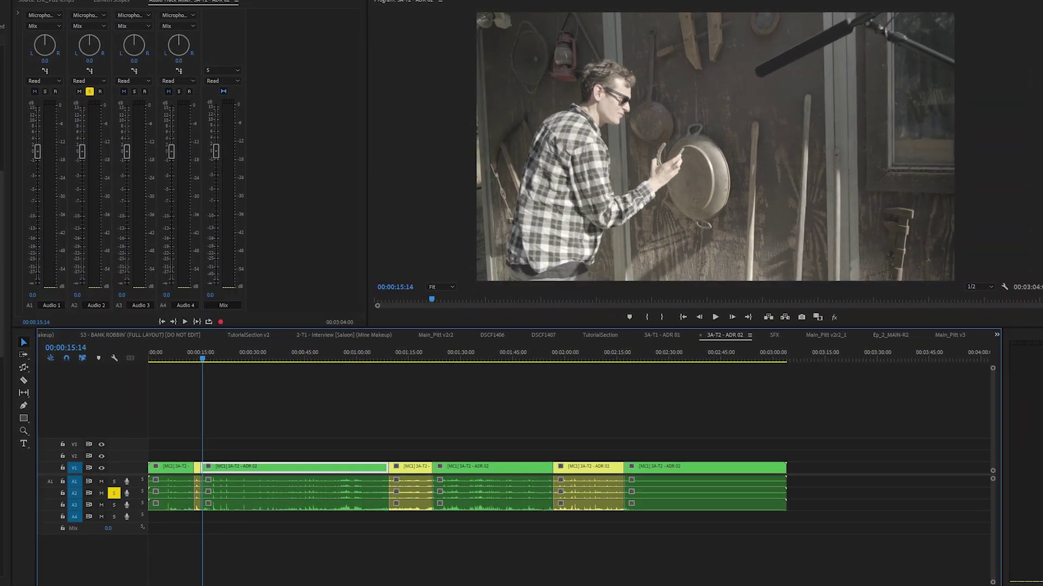
{"action": "key", "text": "equal"}
{"action": "key", "text": "equal"}
{"action": "key", "text": "equal"}
{"action": "key", "text": "equal"}
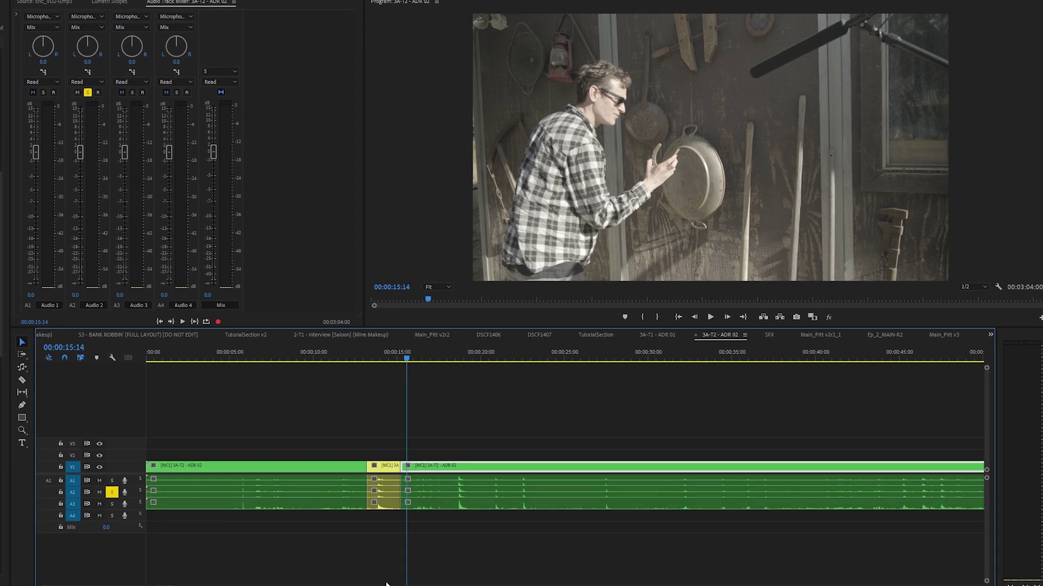
{"action": "left_click", "coordinate": [371, 359]}
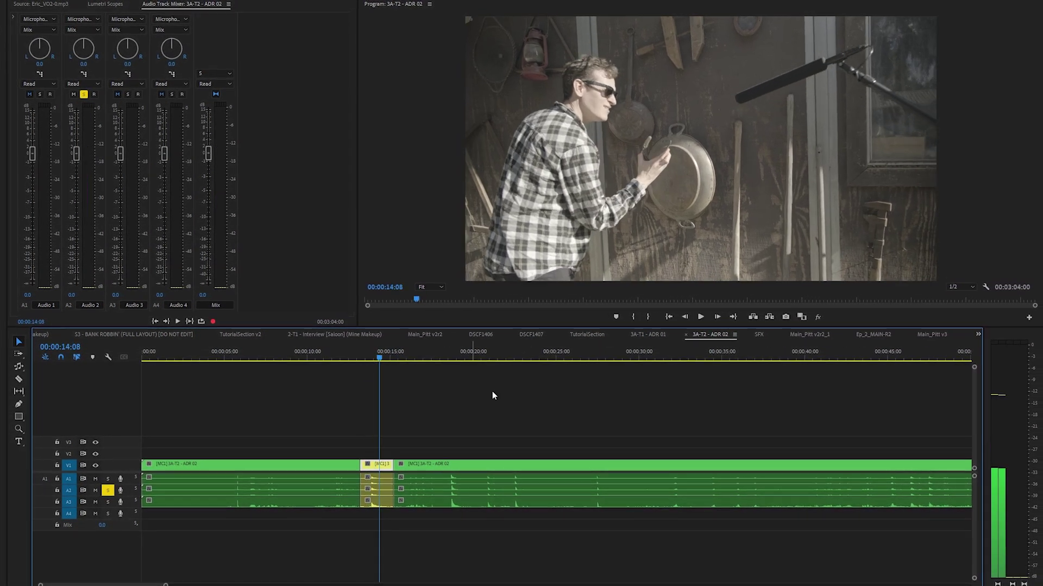
{"action": "left_click", "coordinate": [928, 334]}
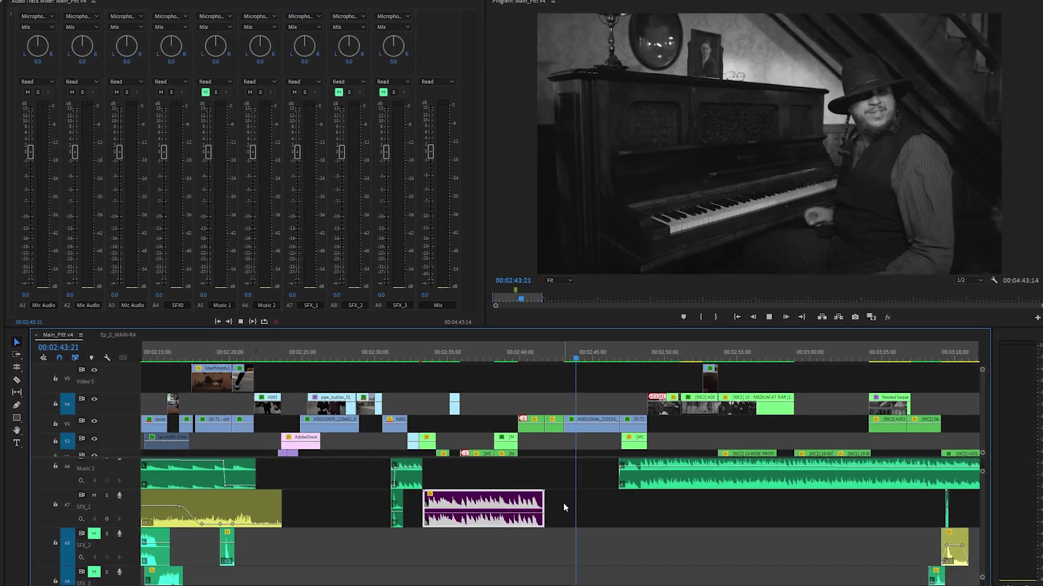
Step: Stop playback near 02:43 and select the purple sound effect clip on SFX_1
{"action": "key", "text": "space"}
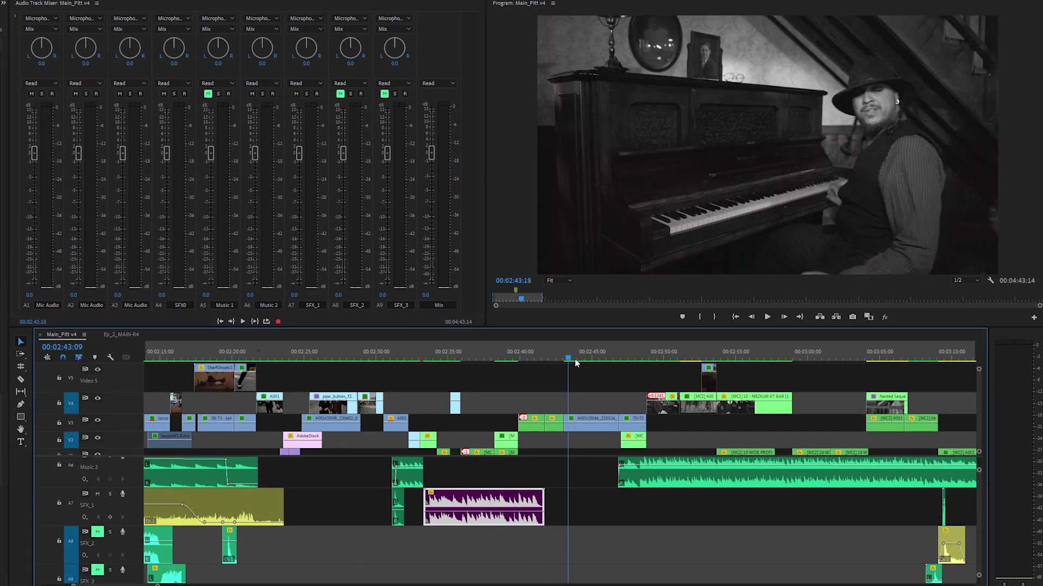
{"action": "left_click_drag", "start_coordinate": [571, 368], "coordinate": [565, 374]}
{"action": "key", "text": "shift+Left"}
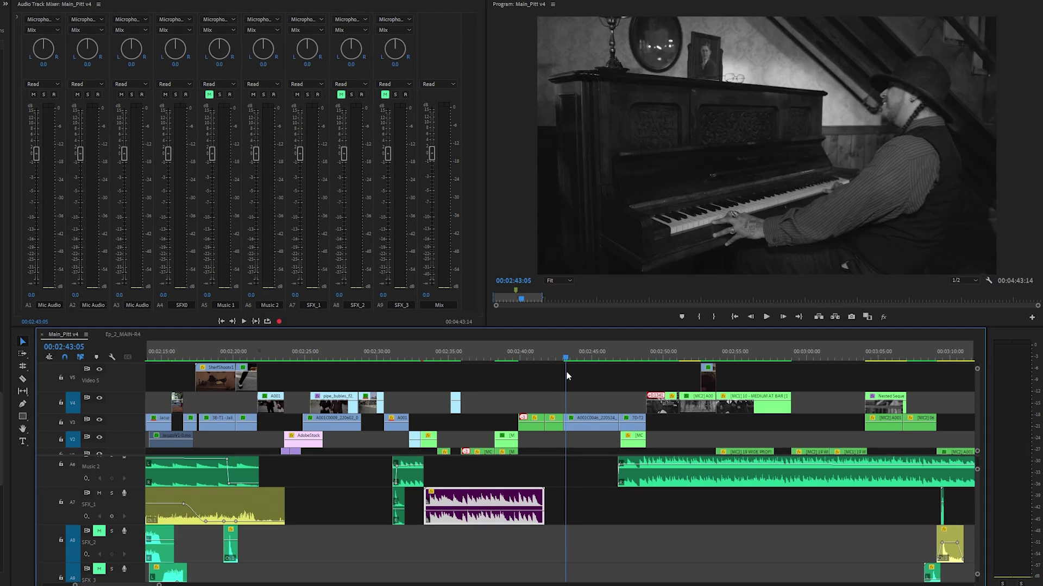
{"action": "left_click", "coordinate": [588, 513]}
{"action": "left_click", "coordinate": [518, 501]}
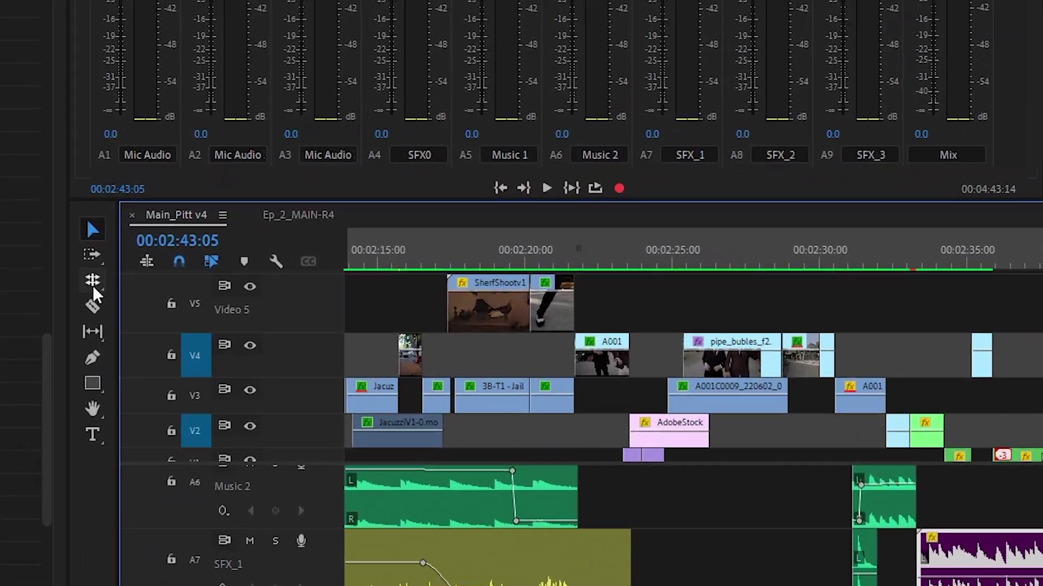
Step: Remix the purple clip about five seconds longer using the Remix Tool
{"action": "left_click", "coordinate": [62, 319]}
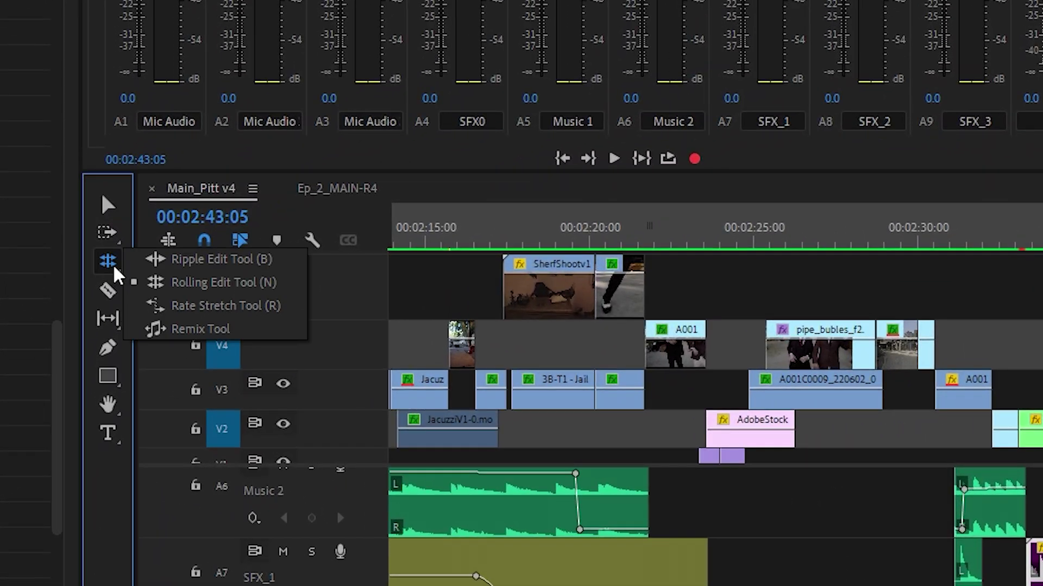
{"action": "left_click", "coordinate": [198, 330]}
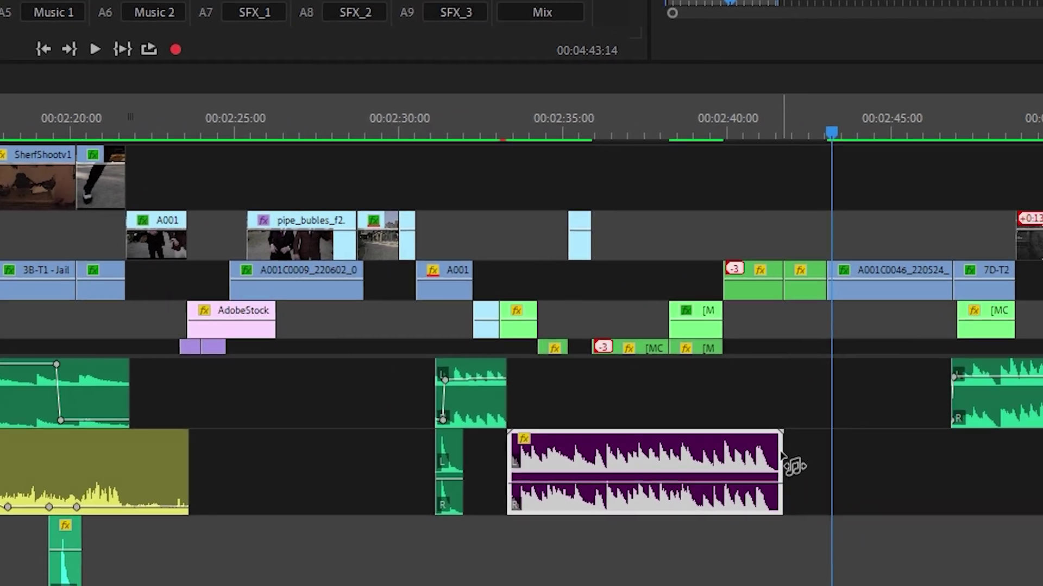
{"action": "left_click_drag", "start_coordinate": [782, 466], "coordinate": [698, 441]}
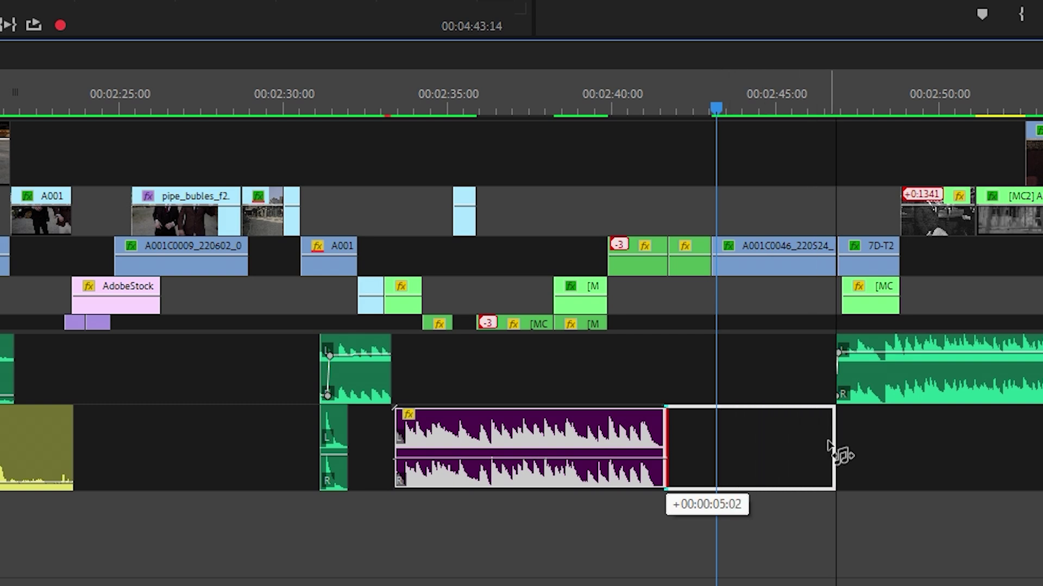
{"action": "left_click_drag", "start_coordinate": [829, 447], "coordinate": [833, 448]}
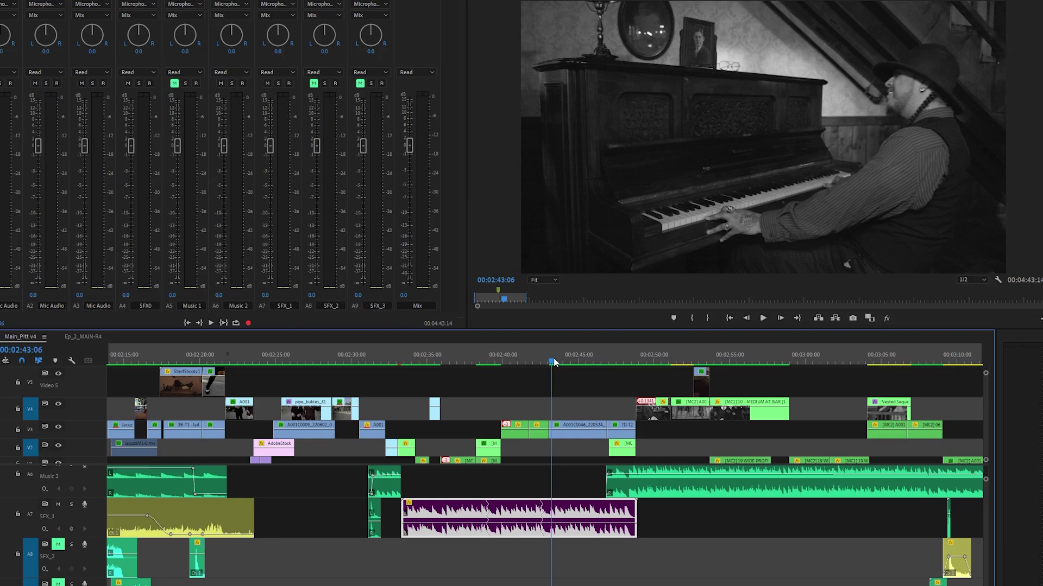
{"action": "left_click_drag", "start_coordinate": [553, 362], "coordinate": [553, 365]}
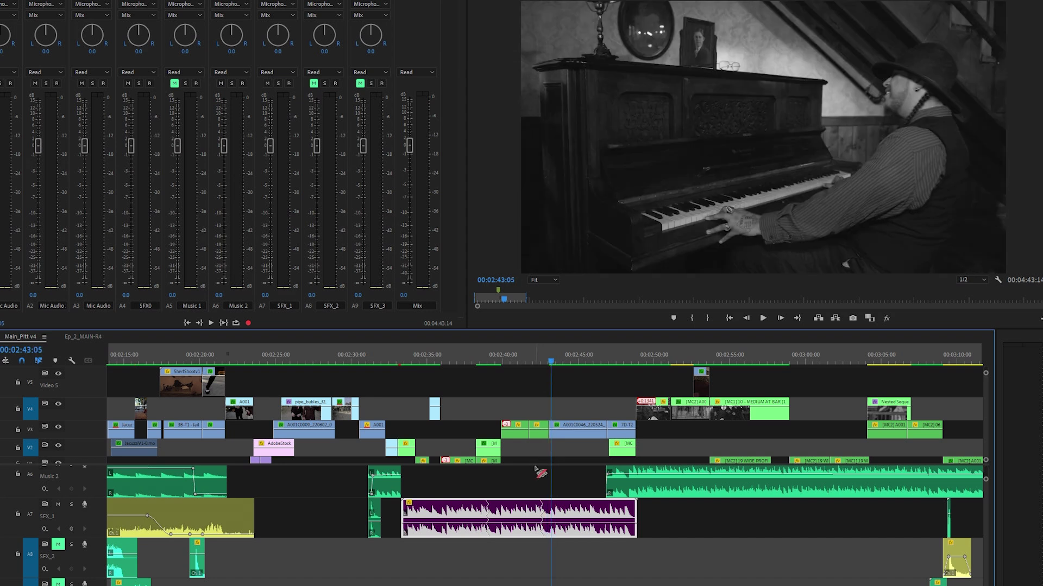
Step: Check the -999 dB fade near 02:43, then play the bar scene from 00:02:34:05
{"action": "key", "text": "equal"}
{"action": "key", "text": "equal"}
{"action": "key", "text": "equal"}
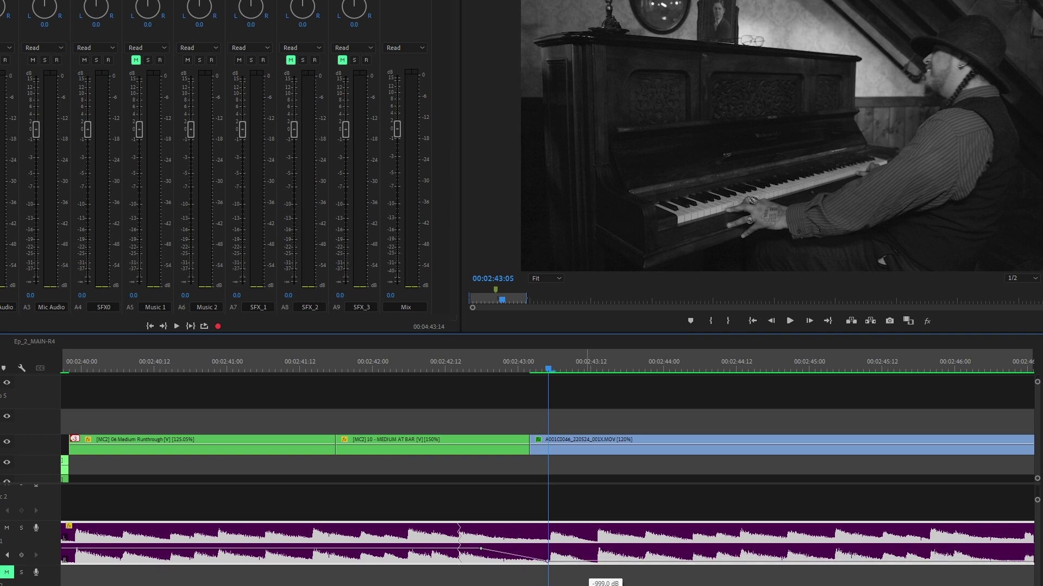
{"action": "key", "text": "space"}
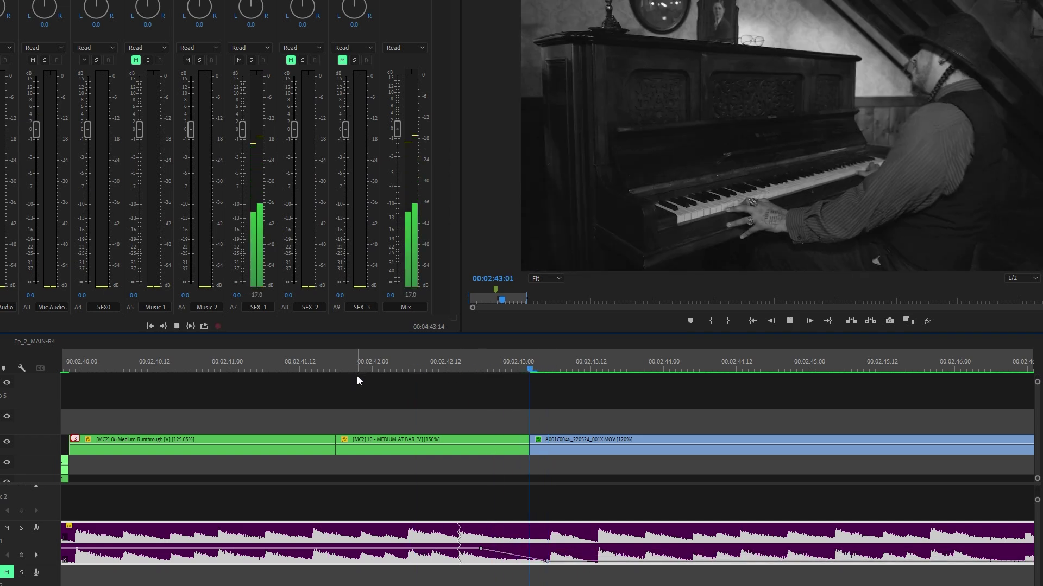
{"action": "key", "text": "minus"}
{"action": "key", "text": "minus"}
{"action": "key", "text": "minus"}
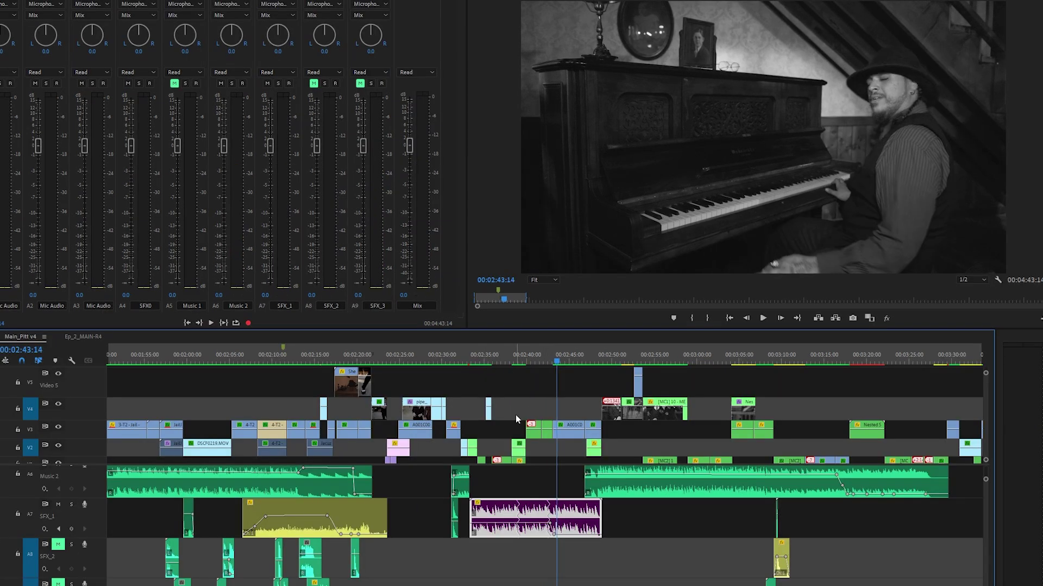
{"action": "left_click", "coordinate": [477, 362]}
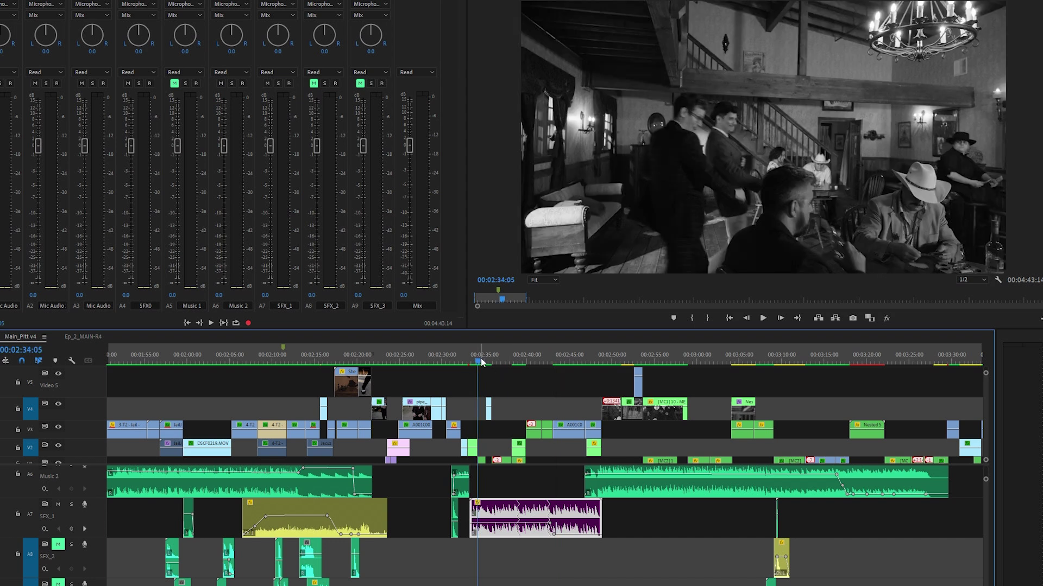
{"action": "key", "text": "space"}
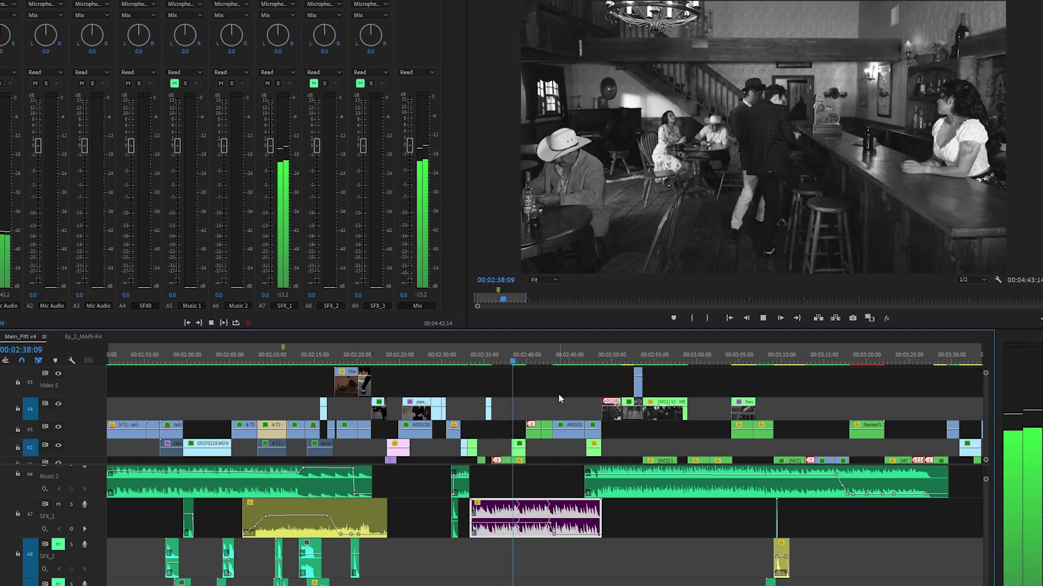